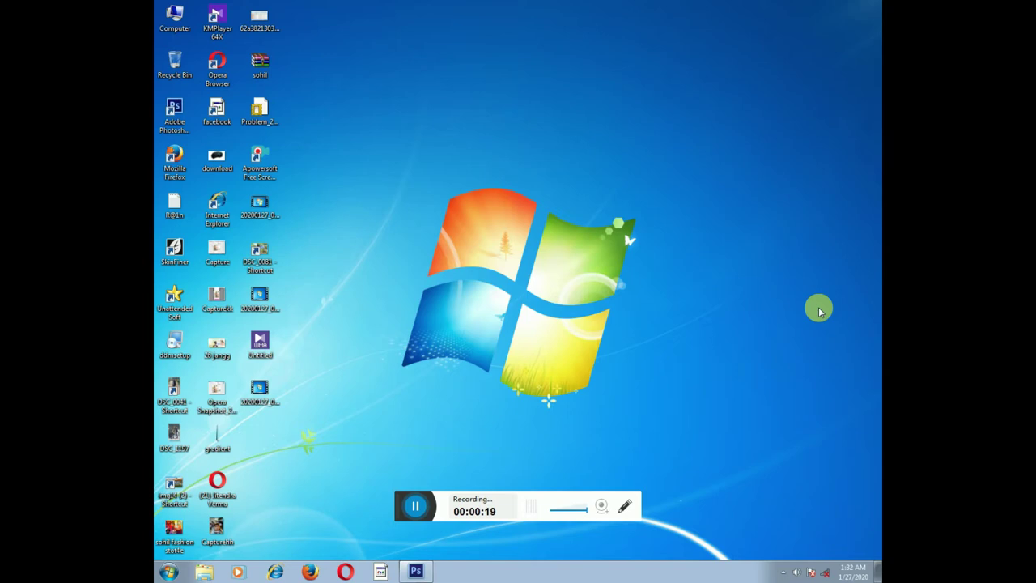
Step: Launch Adobe Photoshop CS6 from its desktop icon
left_click(169, 109)
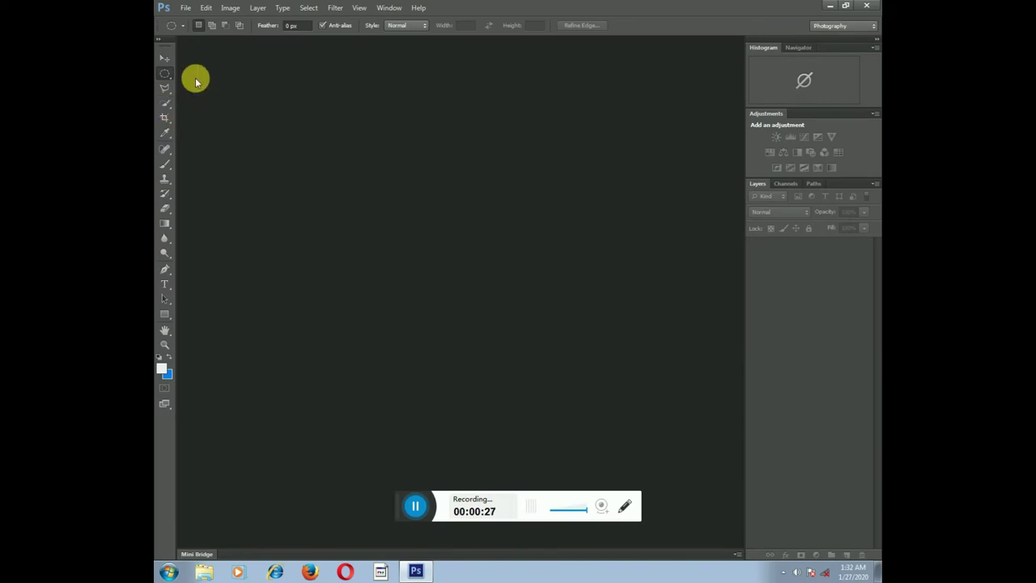
Step: Open DSC_0011 from the 100D3300 folder into Camera Raw
left_click(185, 8)
left_click(204, 31)
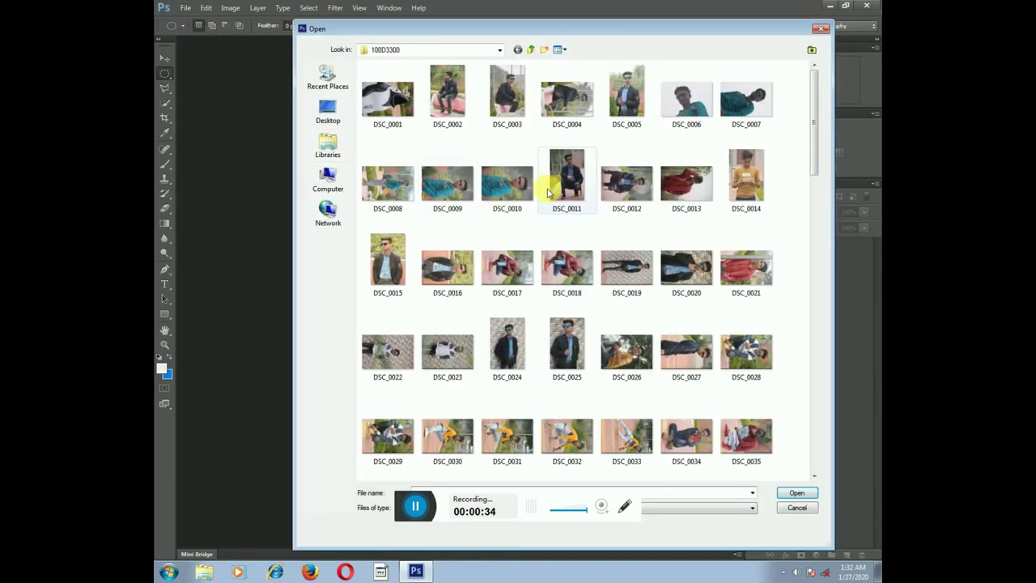
left_click(565, 173)
double_click(565, 172)
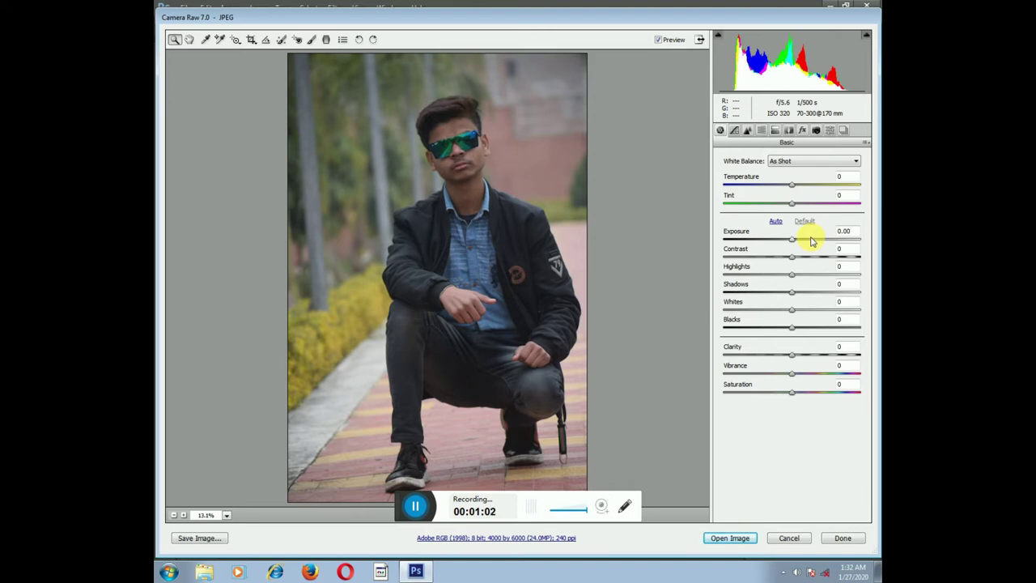
Step: In the Basic panel, set Exposure -0.15, Contrast +45, Highlights +12 and Shadows about +34
mouse_move(793, 239)
left_mouse_down()
mouse_move(818, 244)
mouse_move(725, 241)
left_mouse_up()
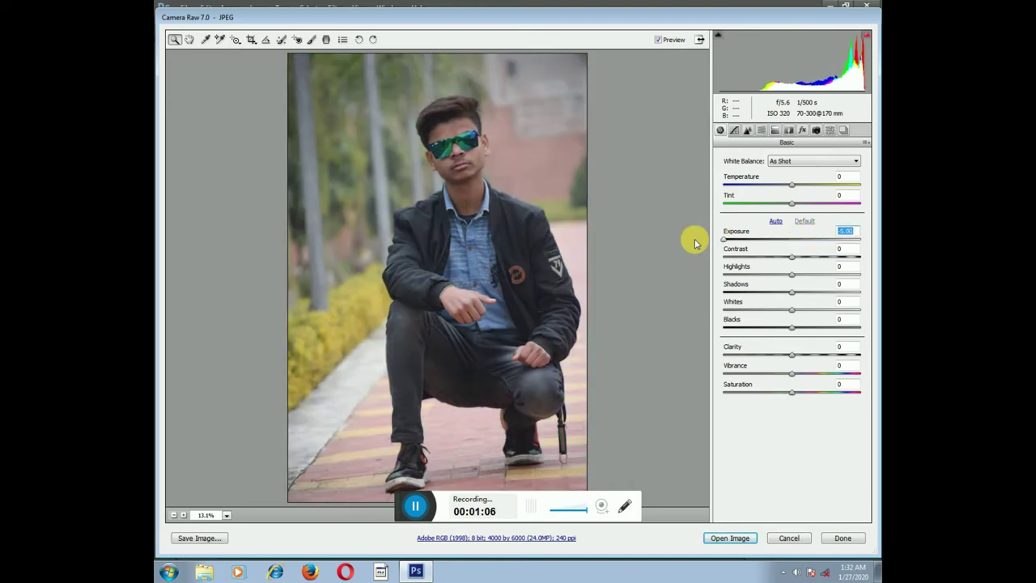
mouse_move(725, 241)
left_mouse_down()
mouse_move(820, 251)
mouse_move(799, 253)
left_mouse_up()
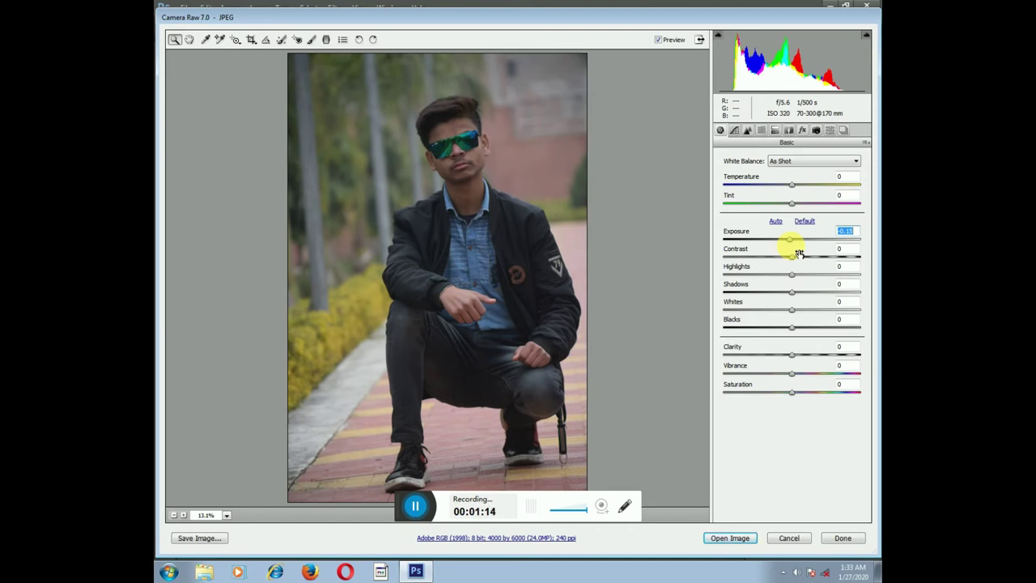
mouse_move(796, 258)
left_mouse_down()
mouse_move(849, 263)
mouse_move(814, 271)
mouse_move(834, 274)
left_mouse_up()
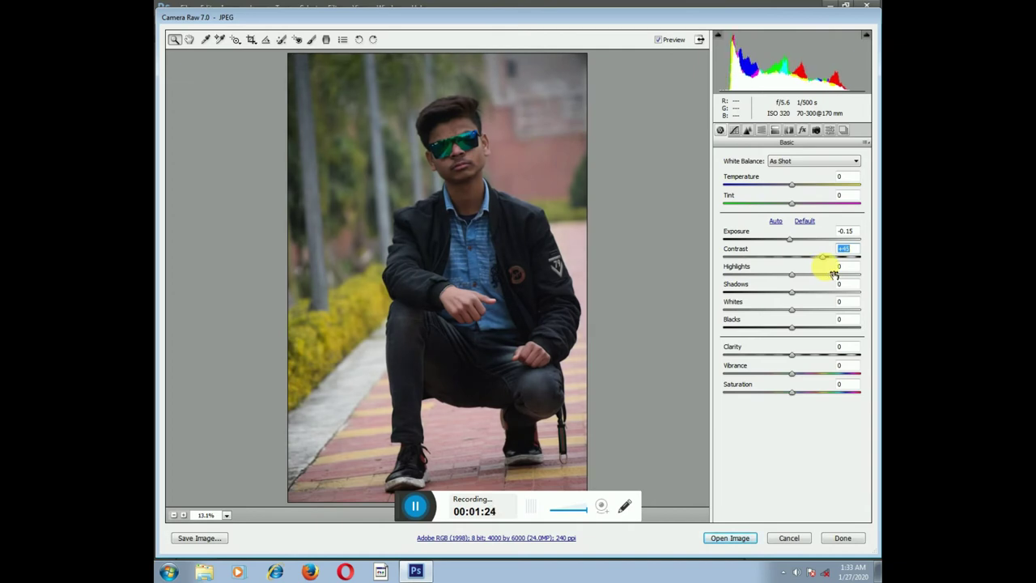
left_click_drag(798, 273, 715, 284)
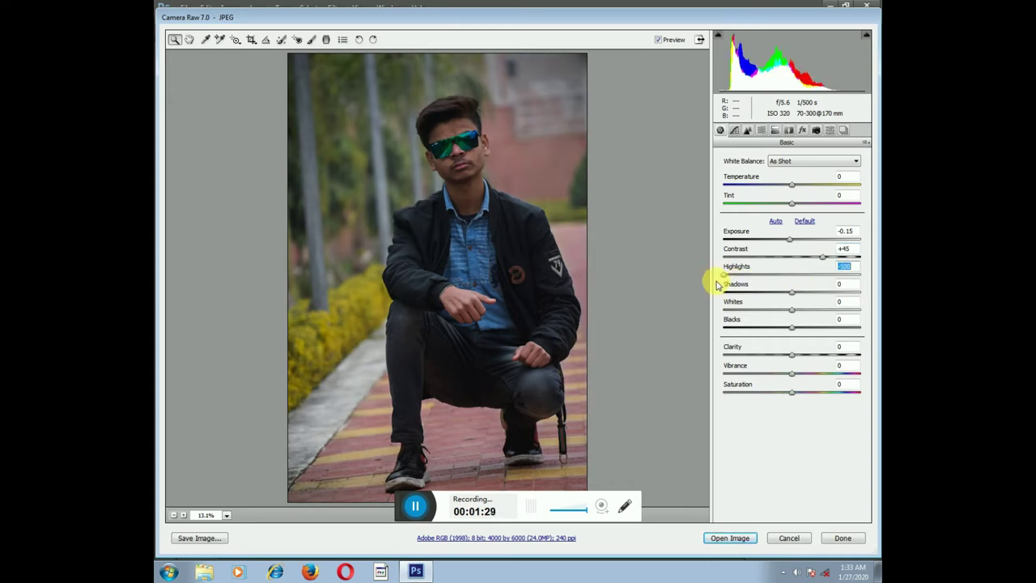
left_click_drag(726, 278, 863, 284)
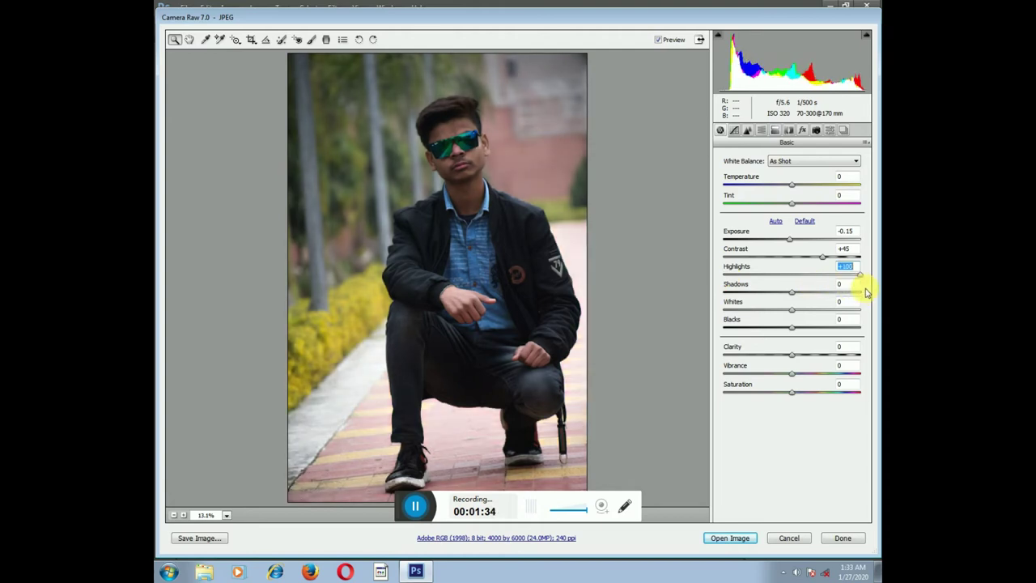
mouse_move(863, 284)
left_mouse_down()
mouse_move(717, 301)
mouse_move(817, 305)
left_mouse_up()
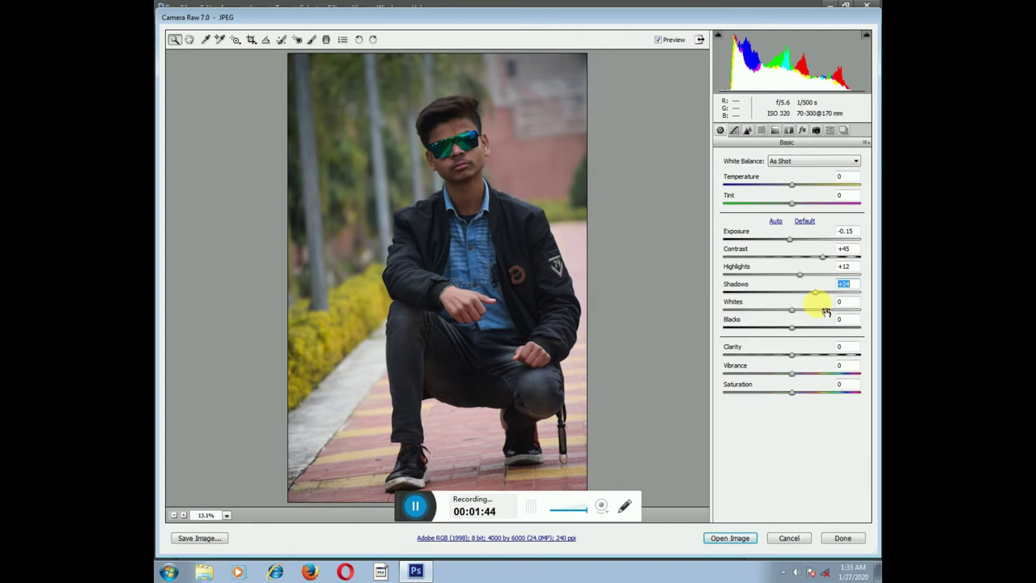
Step: Set Whites +9, Blacks -67, Clarity +1 and Vibrance about +33 in the Basic panel
left_click_drag(793, 309, 720, 312)
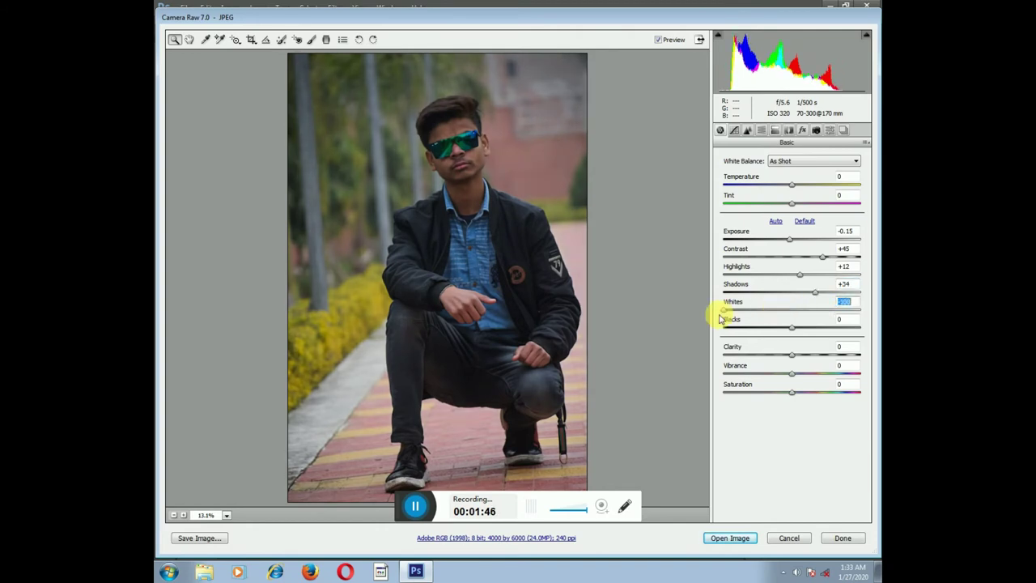
left_click_drag(720, 310, 869, 343)
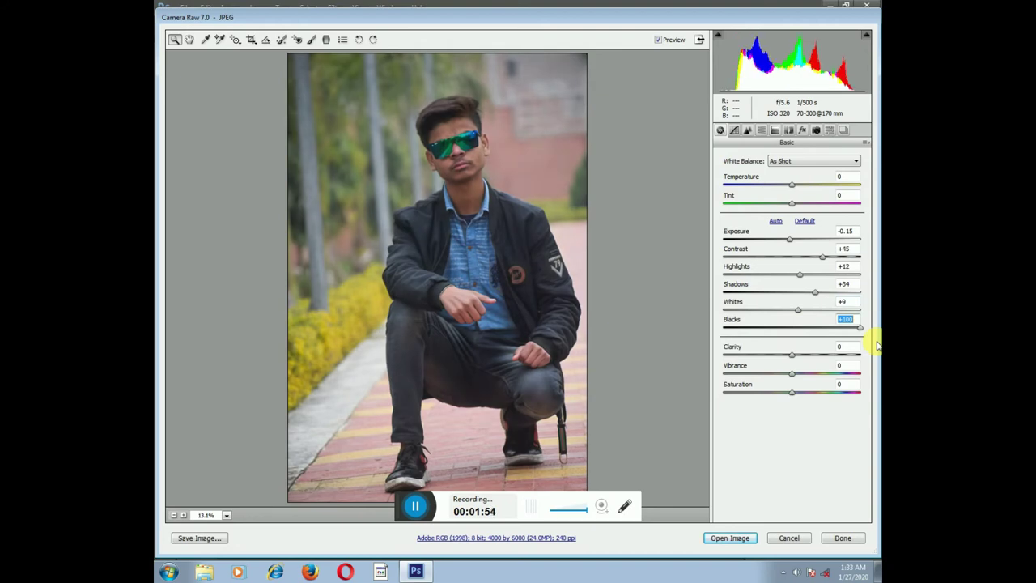
mouse_move(877, 346)
left_mouse_down()
mouse_move(826, 324)
mouse_move(727, 327)
mouse_move(751, 335)
left_mouse_up()
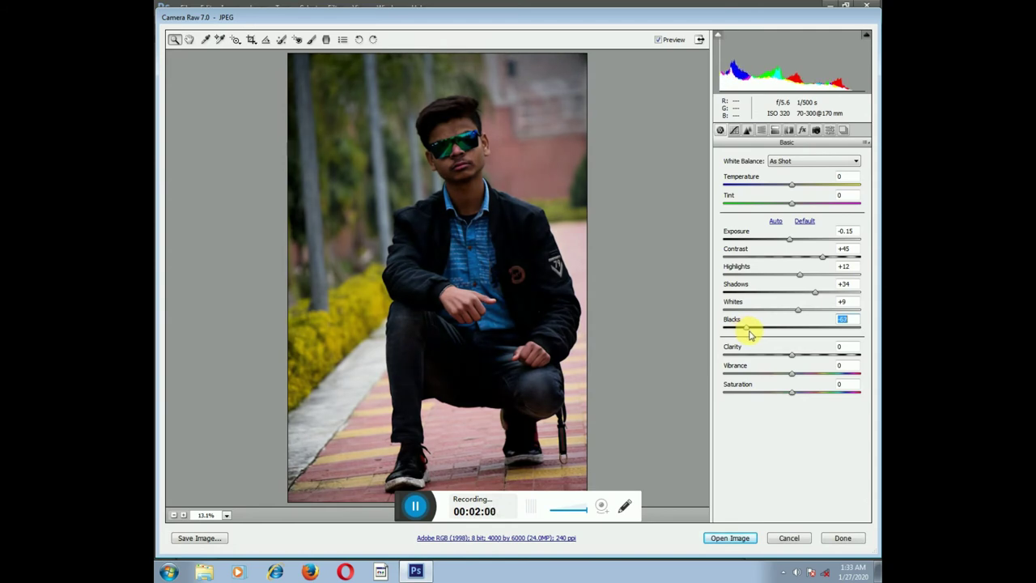
mouse_move(790, 356)
left_mouse_down()
mouse_move(857, 357)
mouse_move(783, 357)
mouse_move(793, 377)
left_mouse_up()
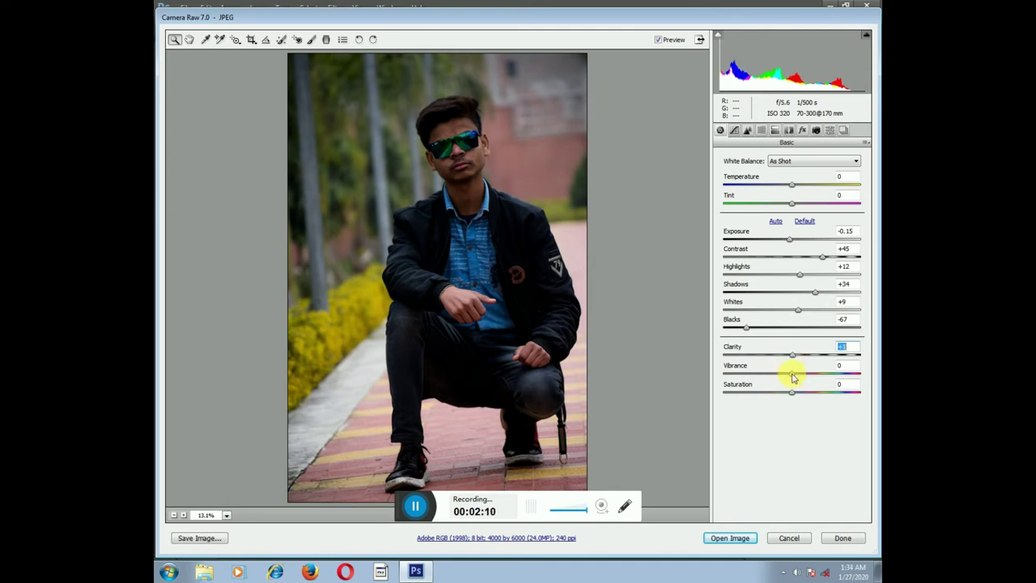
mouse_move(793, 376)
left_mouse_down()
mouse_move(865, 386)
mouse_move(813, 377)
left_mouse_up()
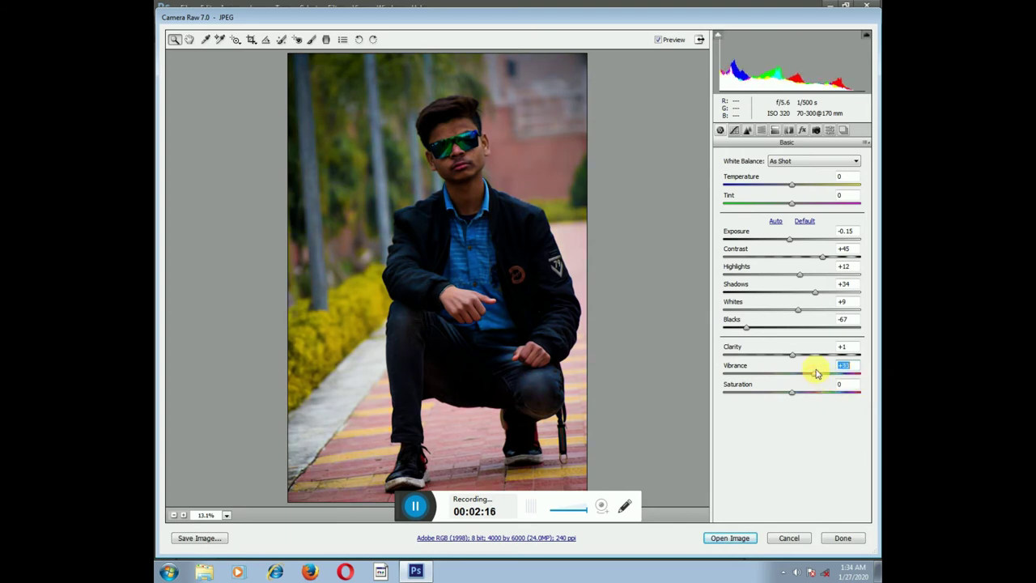
Step: Shift HSL hues: Yellows +68, Aquas +82, and Blues until the shirt turns purple
left_click(763, 131)
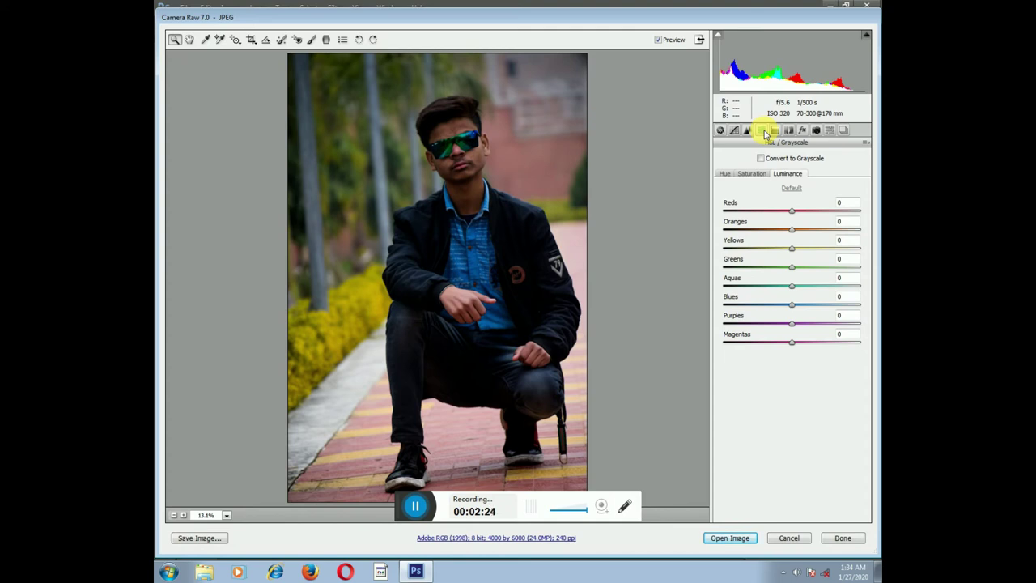
left_click(725, 173)
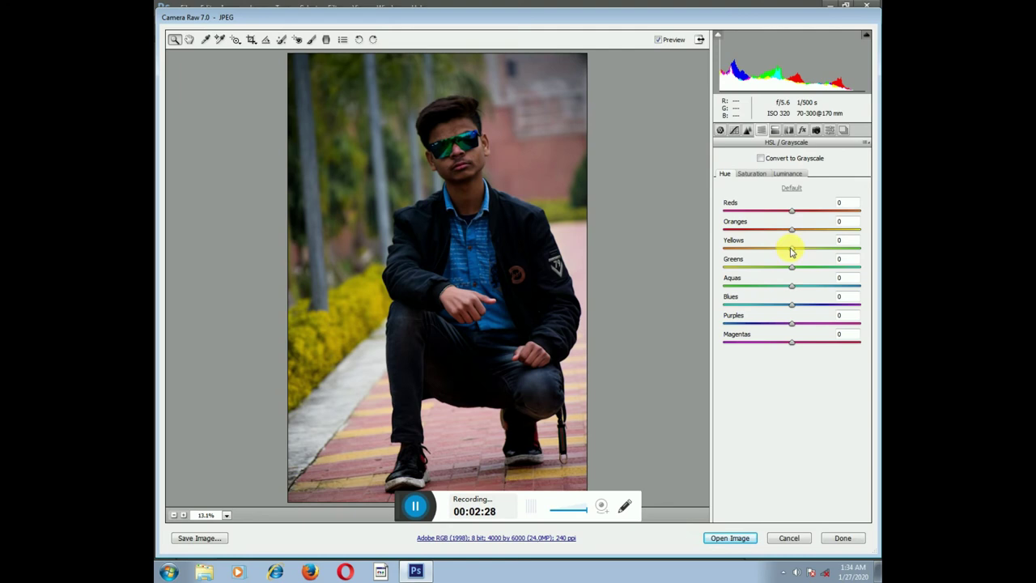
mouse_move(792, 253)
left_mouse_down()
mouse_move(717, 251)
mouse_move(858, 269)
mouse_move(838, 262)
mouse_move(726, 274)
left_mouse_up()
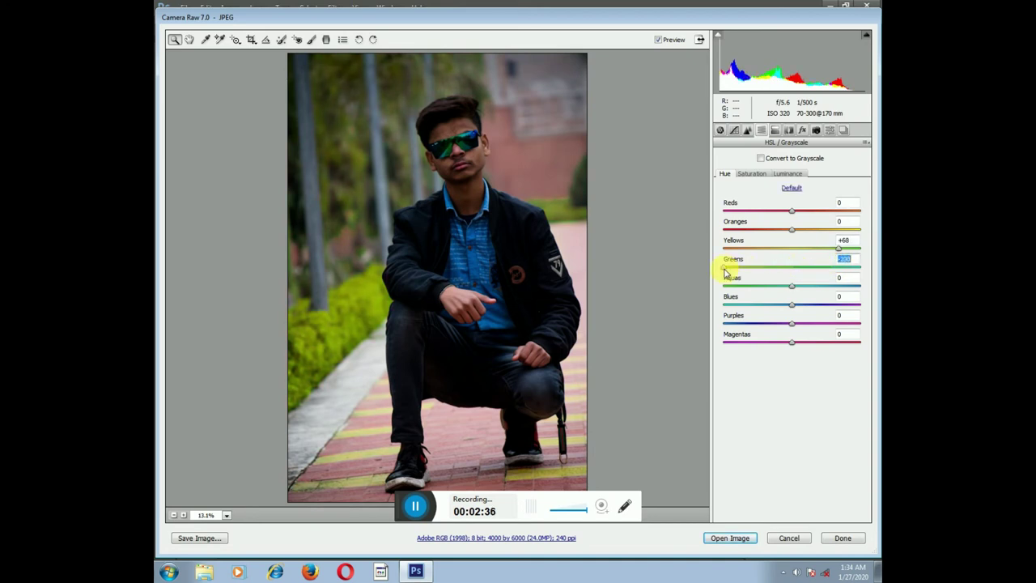
type("0")
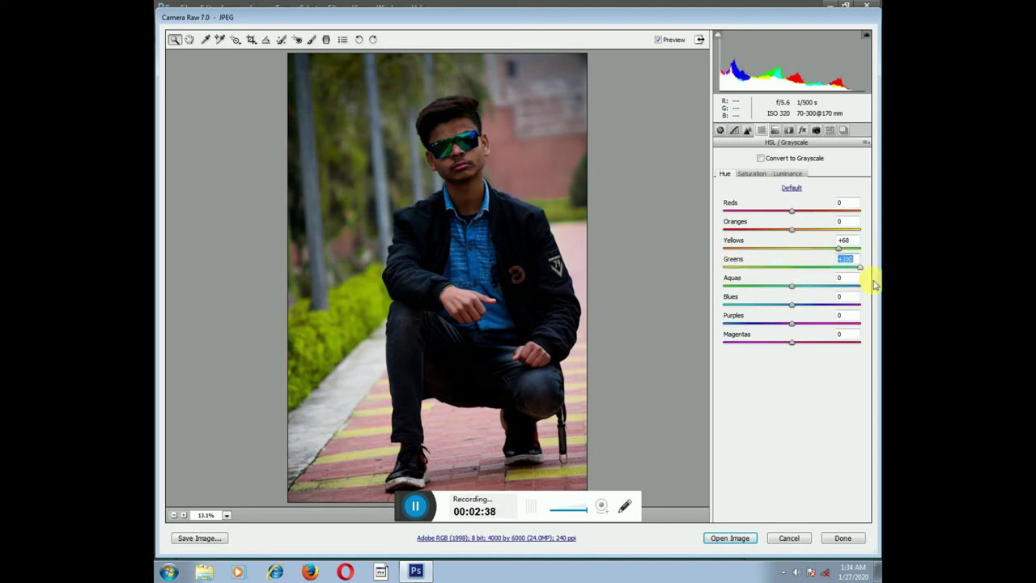
key("Tab")
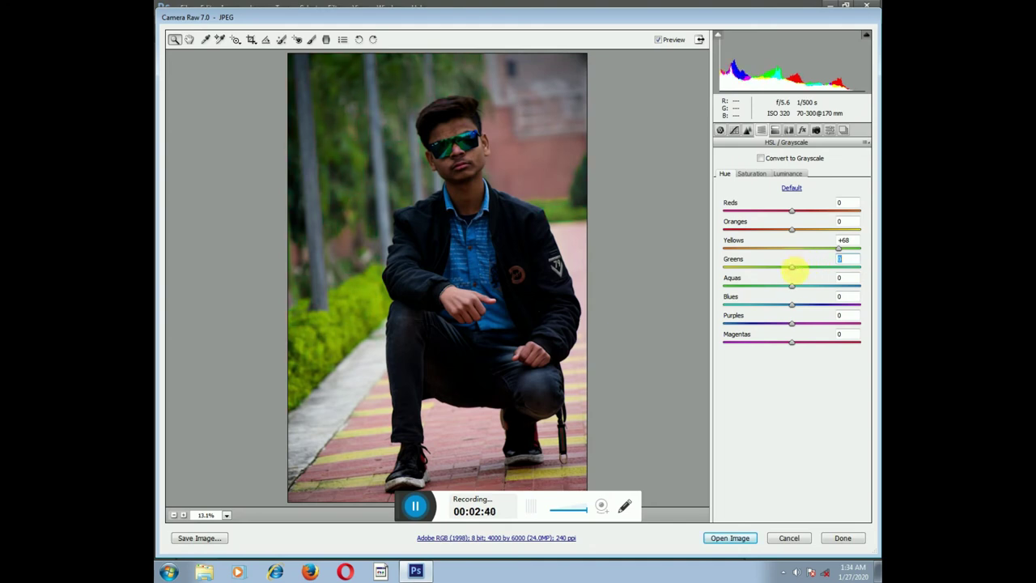
mouse_move(766, 288)
left_mouse_down()
mouse_move(733, 288)
mouse_move(850, 300)
left_mouse_up()
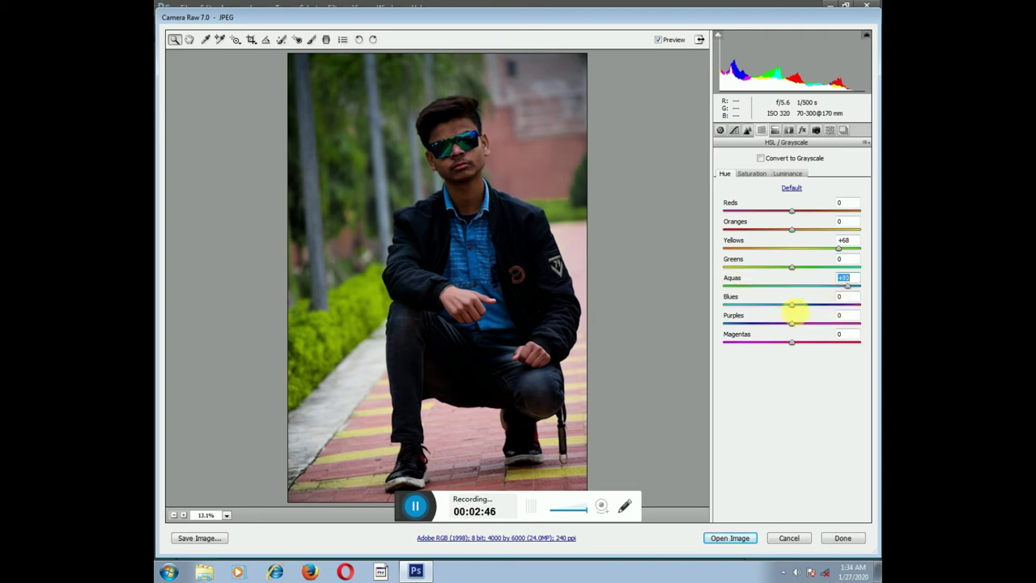
mouse_move(791, 305)
left_mouse_down()
mouse_move(726, 306)
mouse_move(842, 318)
left_mouse_up()
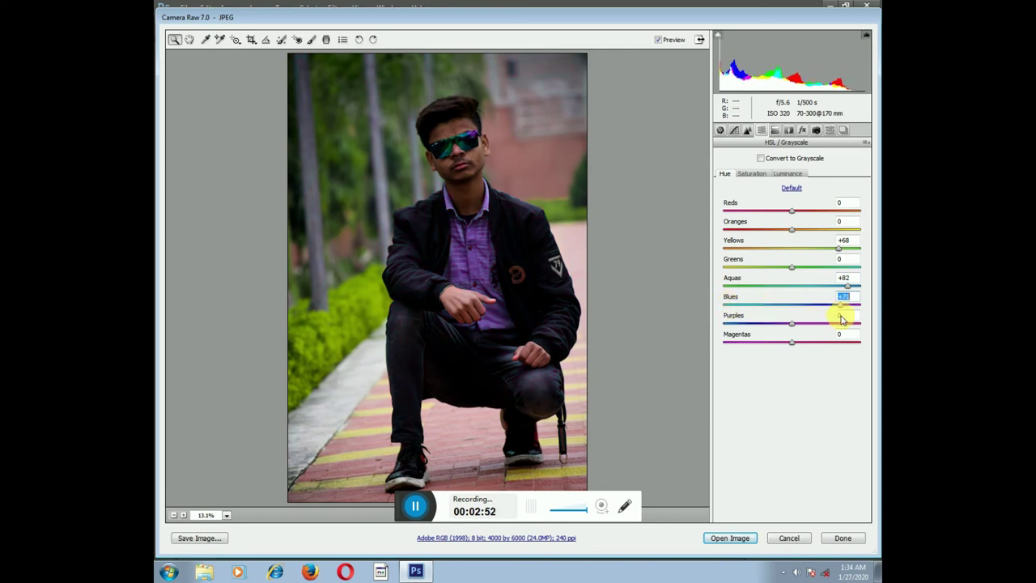
Step: Reset all HSL hues to default and set Greens and Yellows saturation to +100
left_click(790, 187)
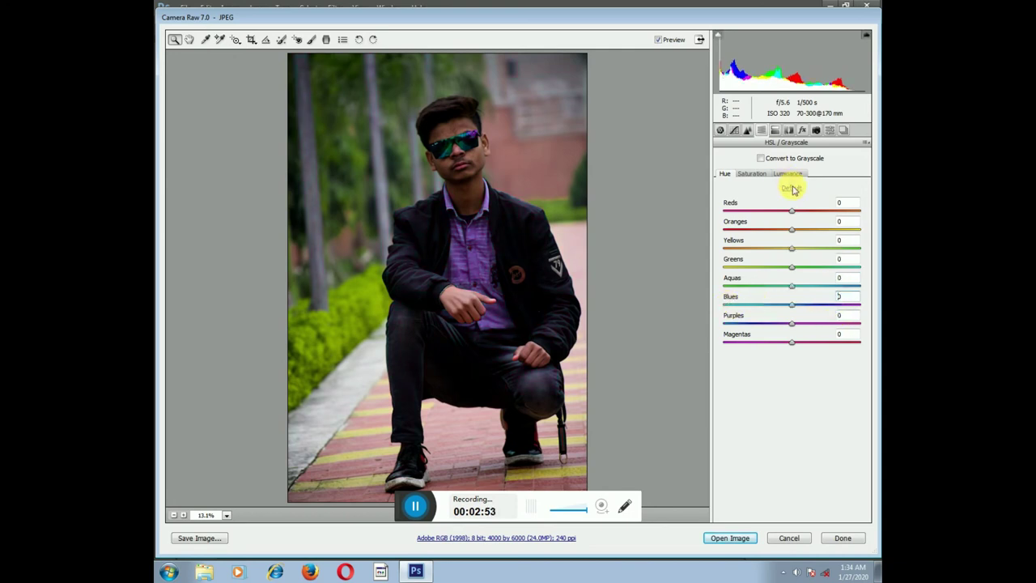
left_click(750, 173)
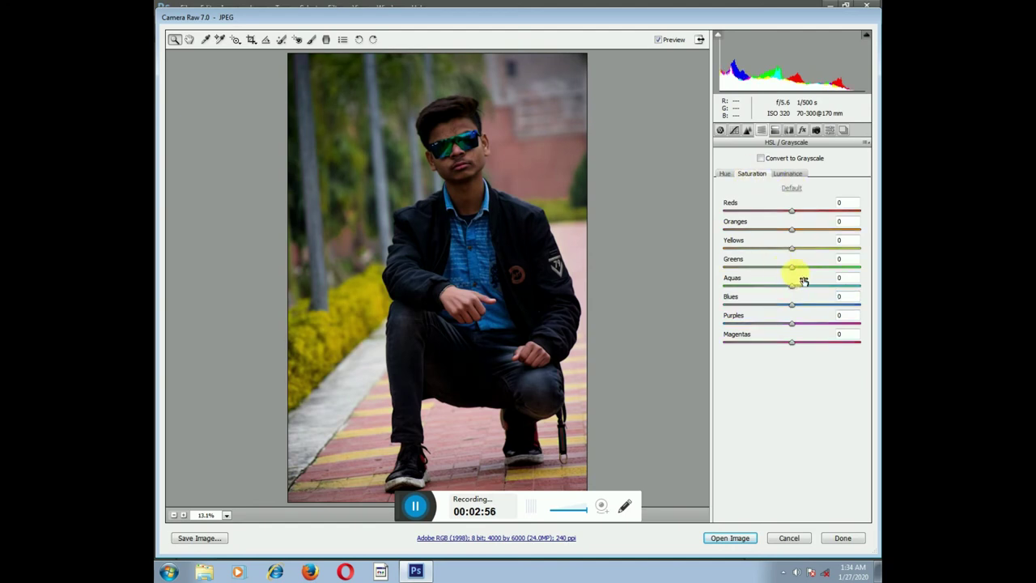
left_click_drag(800, 269, 877, 280)
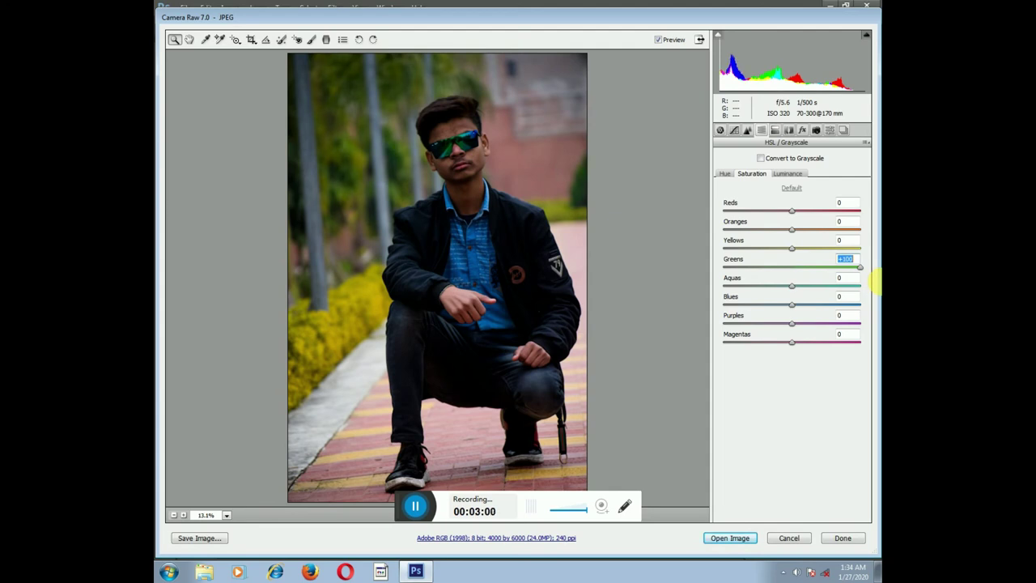
left_click_drag(790, 248, 877, 263)
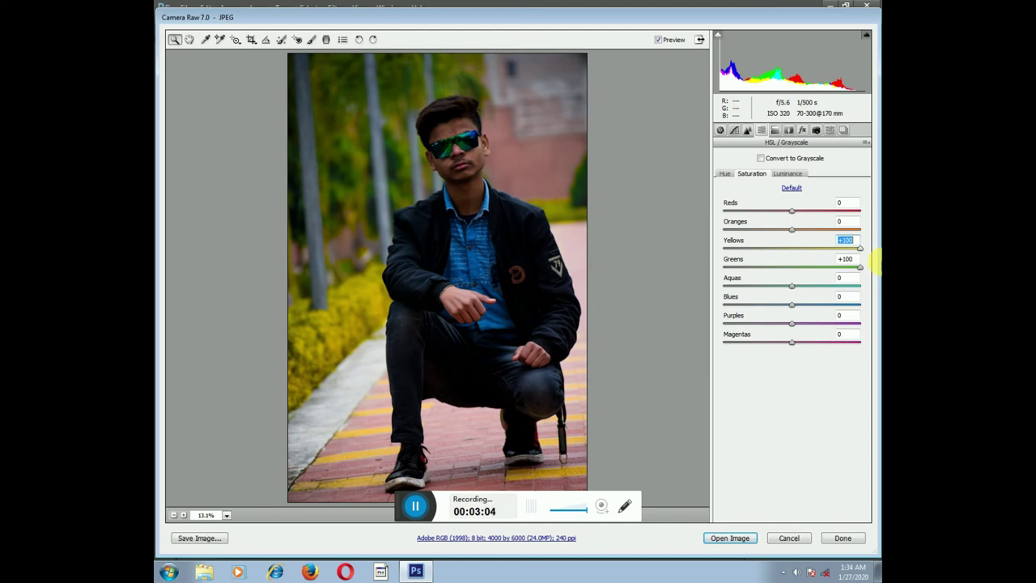
Step: Set Yellows luminance to +63 and Greens luminance to a small positive boost
left_click(788, 173)
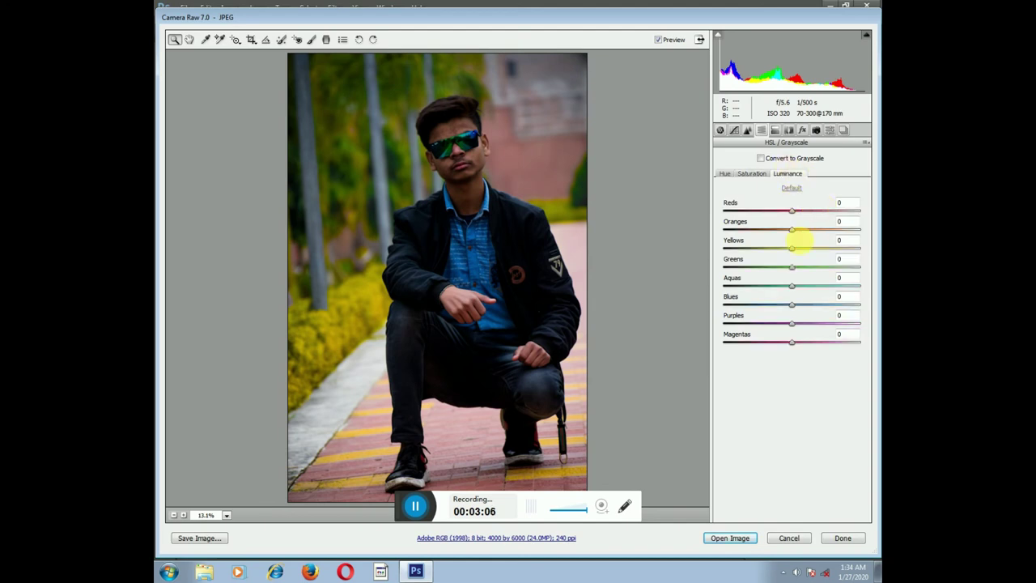
mouse_move(792, 248)
left_mouse_down()
mouse_move(874, 263)
mouse_move(833, 254)
left_mouse_up()
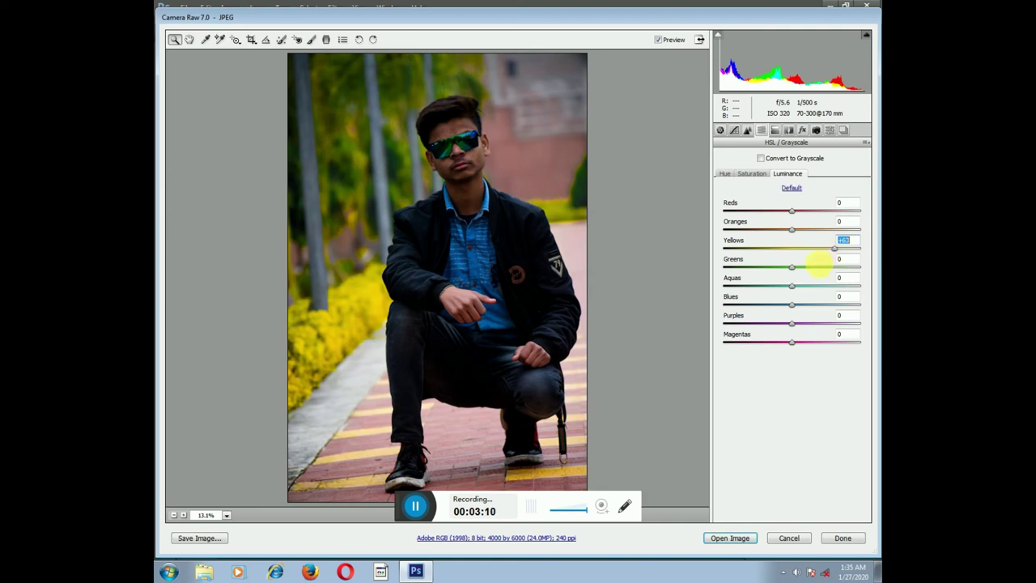
mouse_move(793, 268)
left_mouse_down()
mouse_move(719, 266)
mouse_move(876, 283)
left_mouse_up()
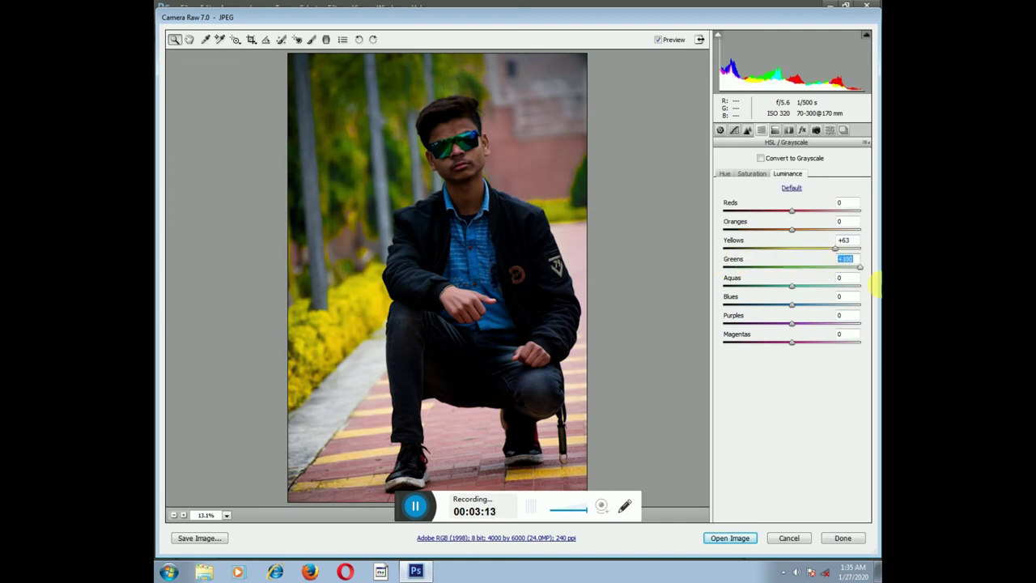
left_click_drag(876, 284, 798, 269)
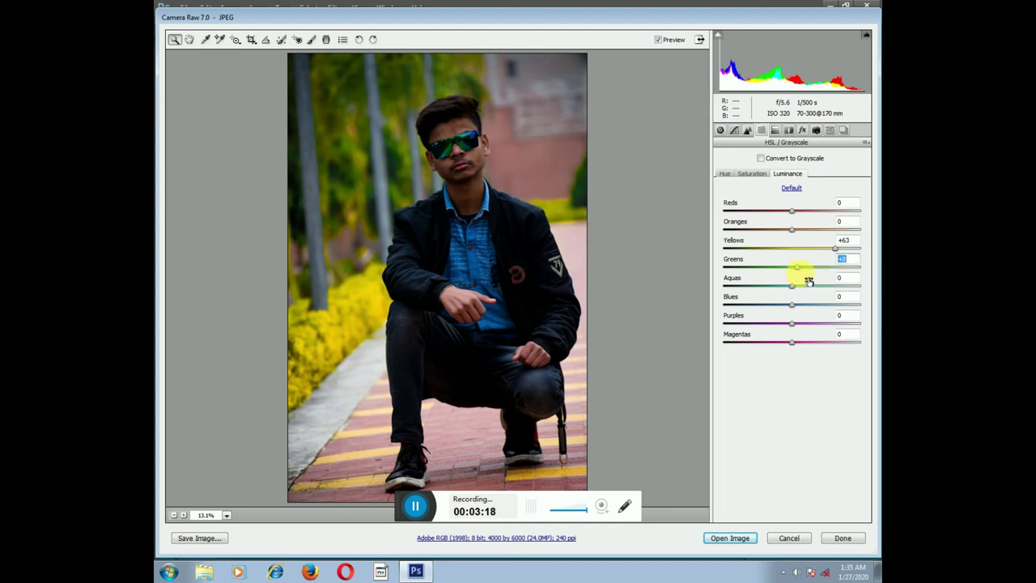
Step: Open the graded portrait DSC_0011.JPG in Photoshop's main workspace and show the Edit menu
left_click(737, 534)
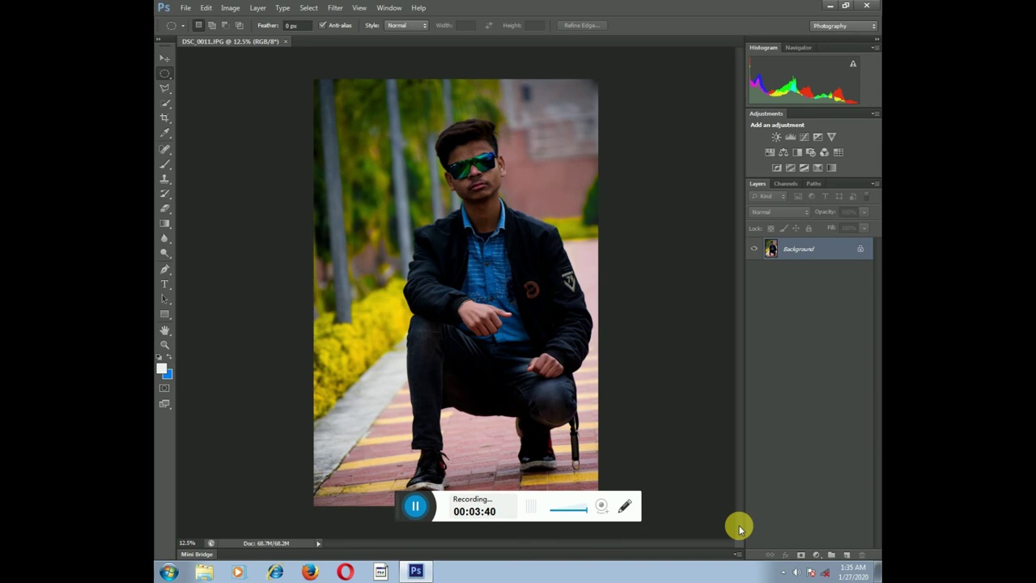
left_click(205, 8)
mouse_move(225, 417)
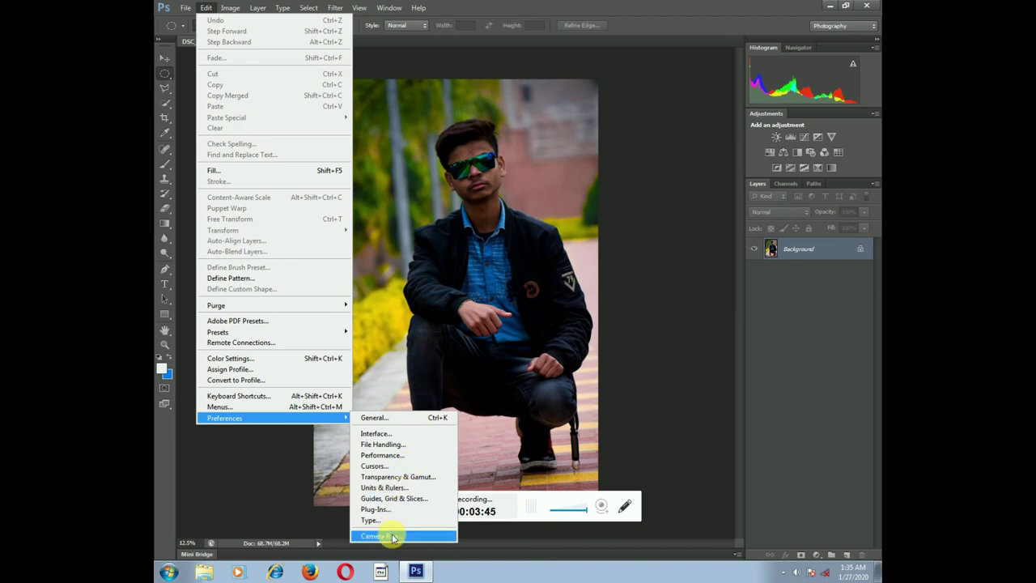
Step: Set Camera Raw preferences to auto-open all supported JPEGs, TIFFs with settings, and apply
left_click(394, 537)
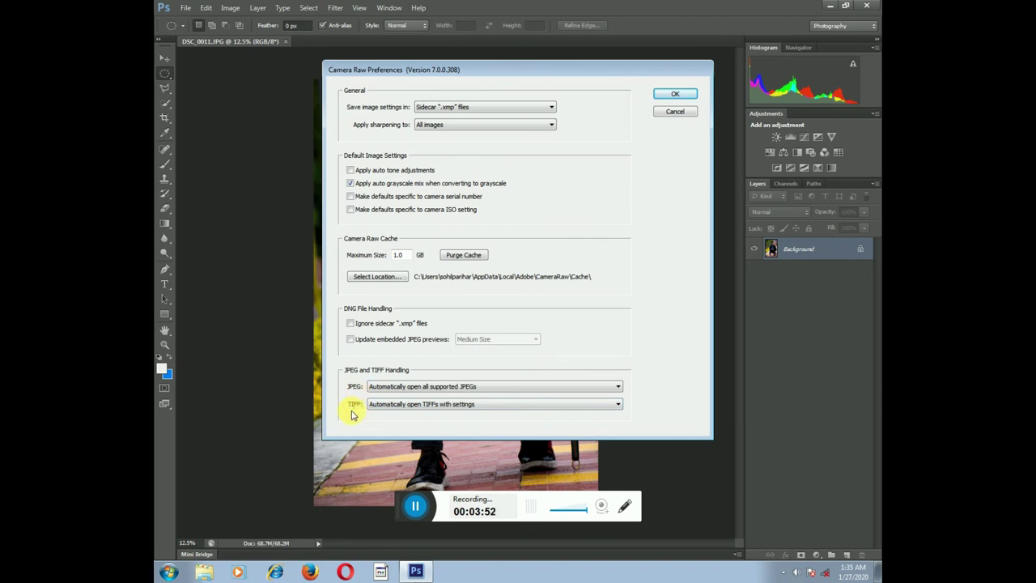
left_click(467, 390)
left_click(466, 415)
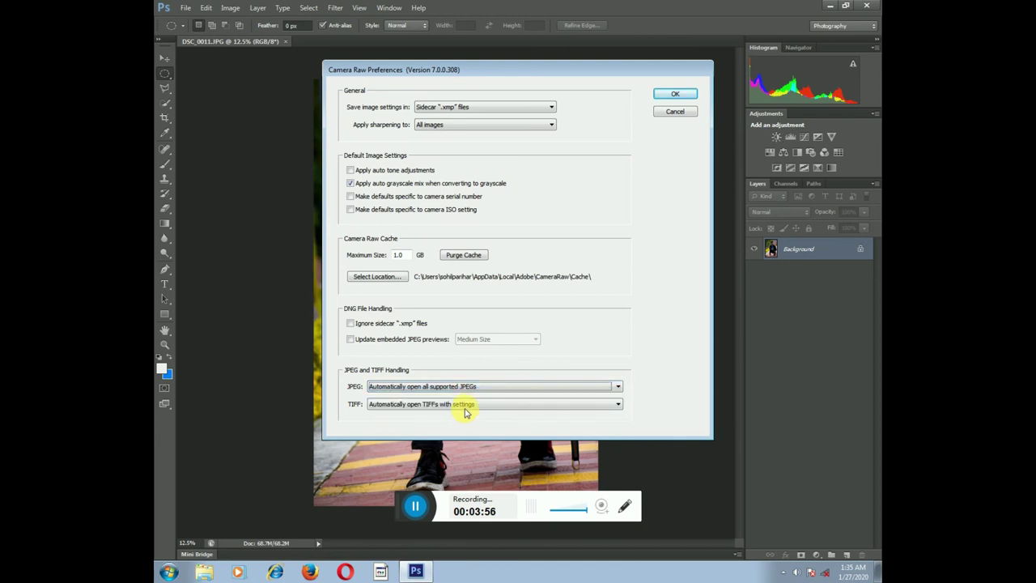
left_click(459, 404)
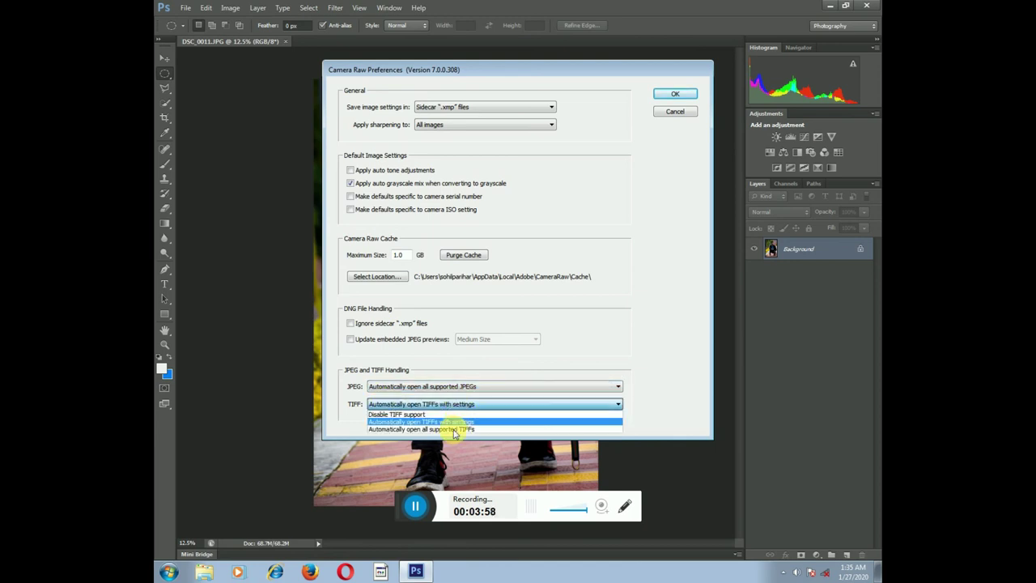
left_click(452, 422)
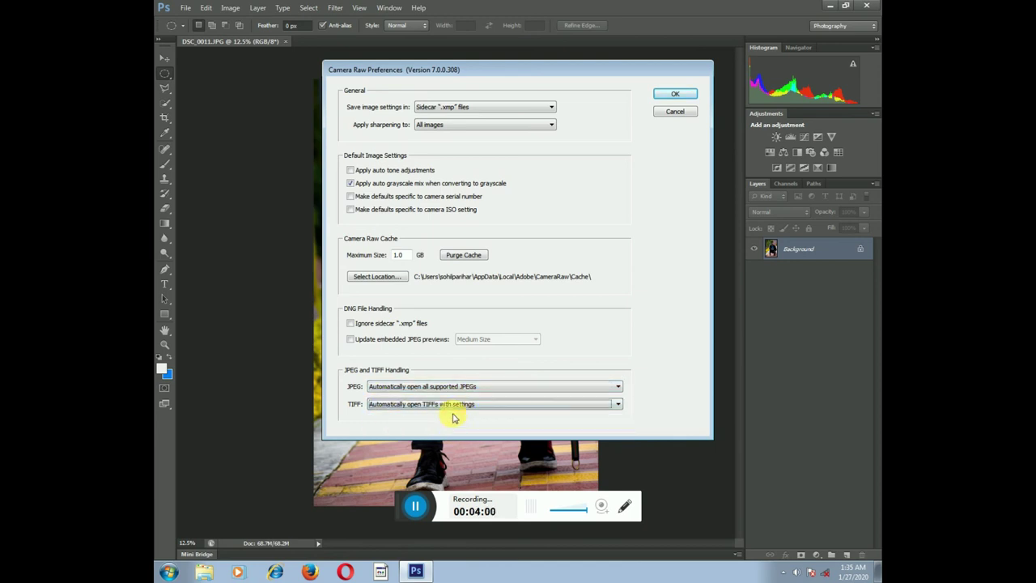
left_click(673, 94)
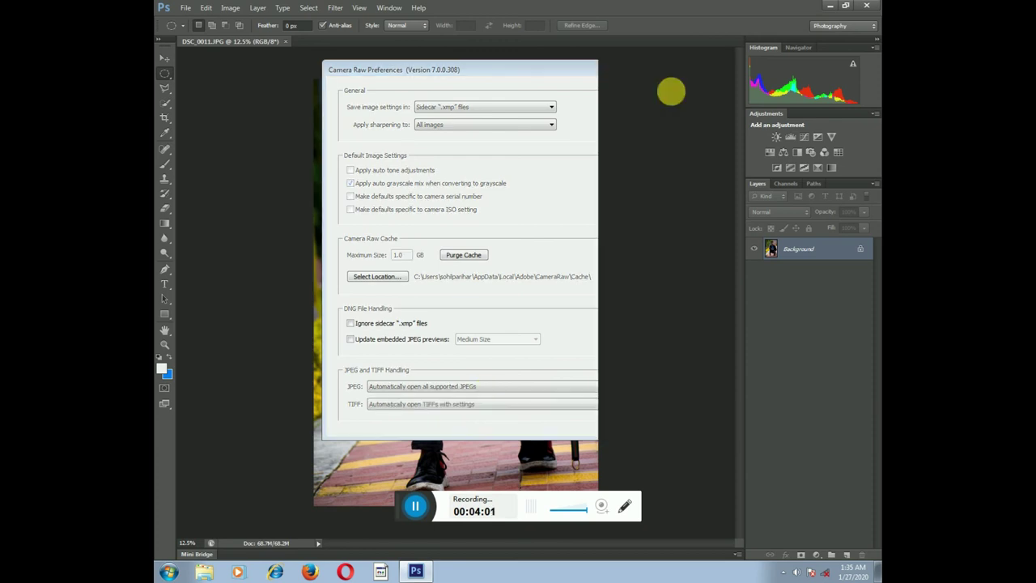